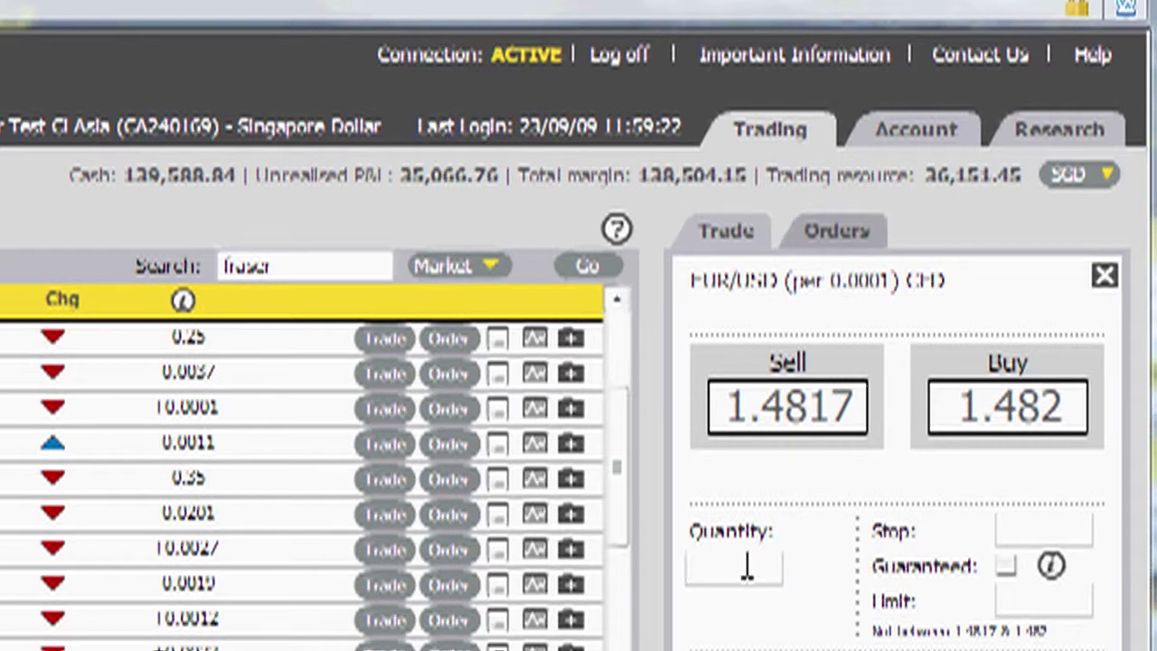
Step: Buy a quantity of 10 of the EUR/USD CFD at market and close the trade confirmation
left_click(747, 568)
type("10")
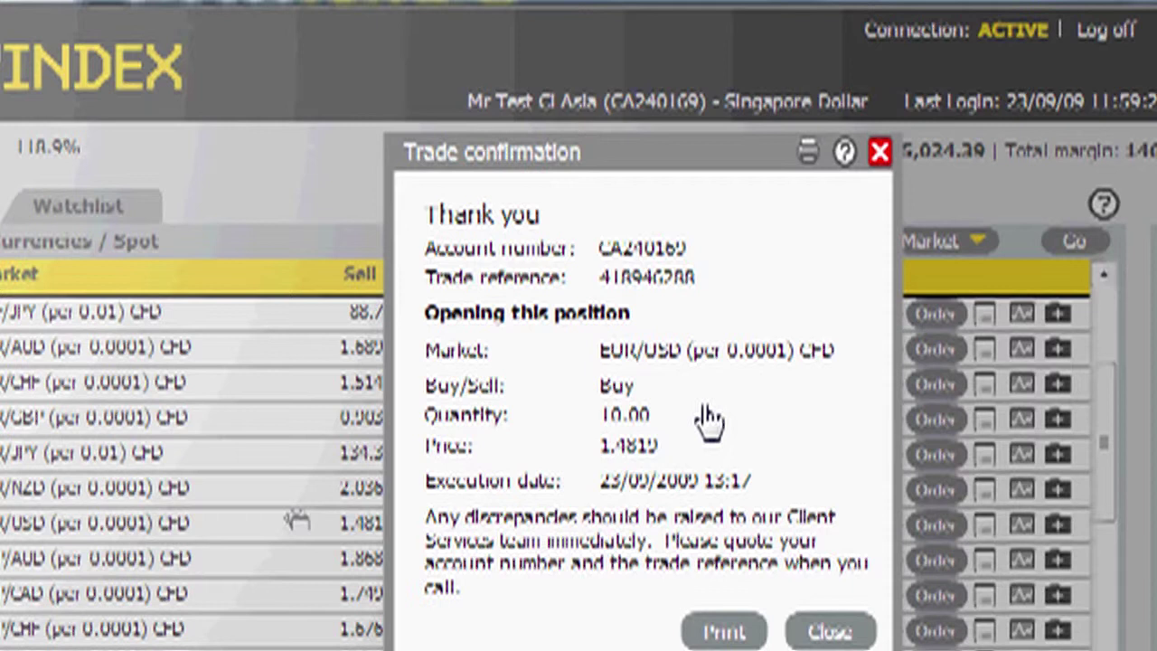
left_click(830, 630)
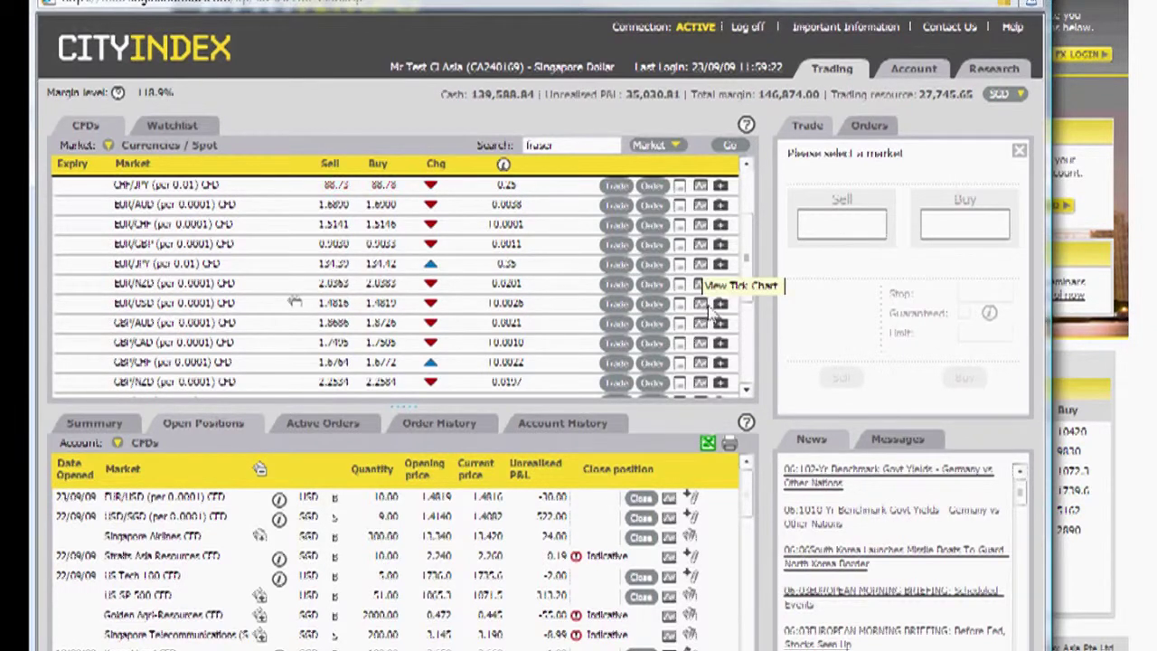
Step: Switch to the EUR/USD tick chart window and examine the recent price movement and highs on the 5-minute chart
key("alt+Tab")
key("alt+Tab")
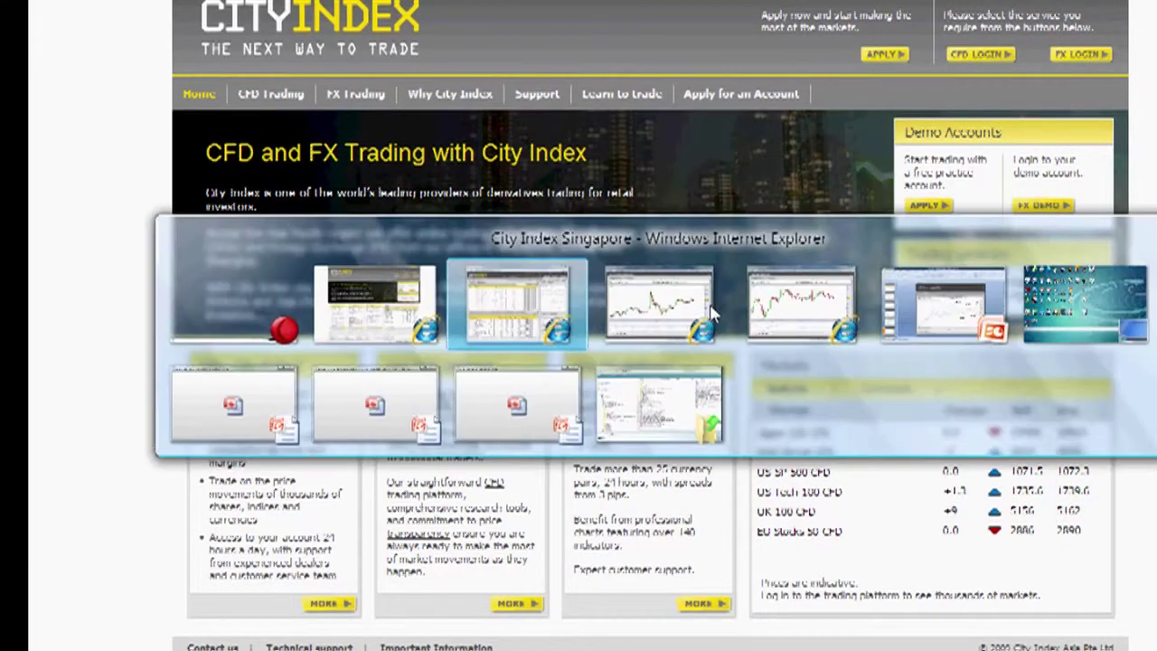
left_click(711, 307)
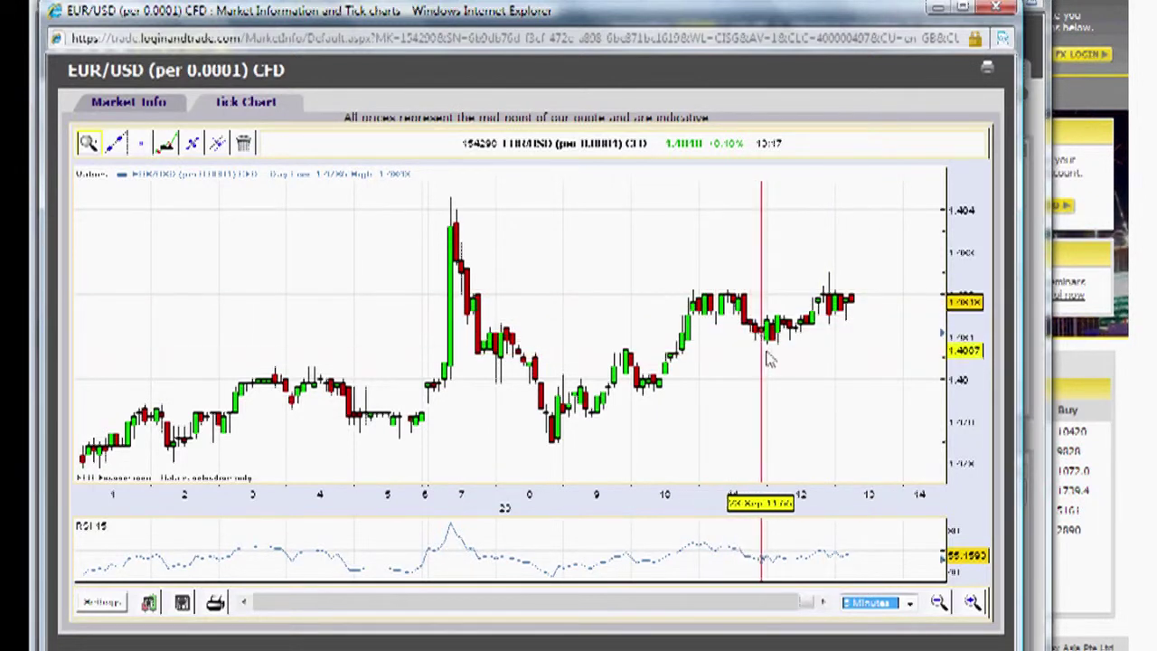
mouse_move(786, 363)
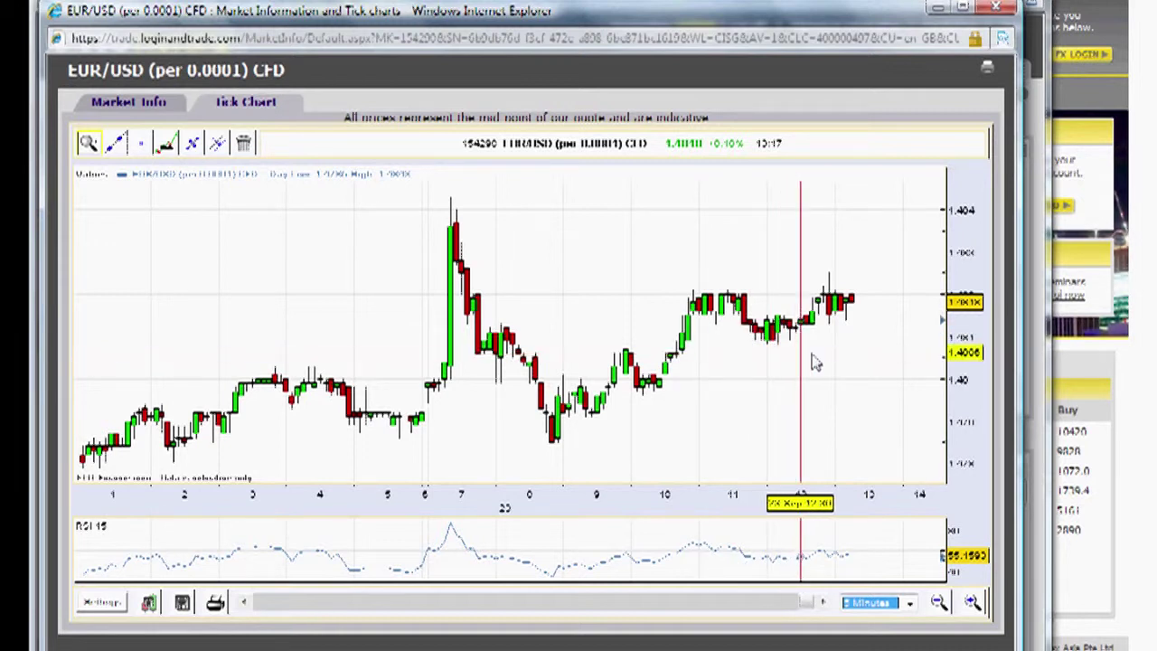
left_click(877, 272)
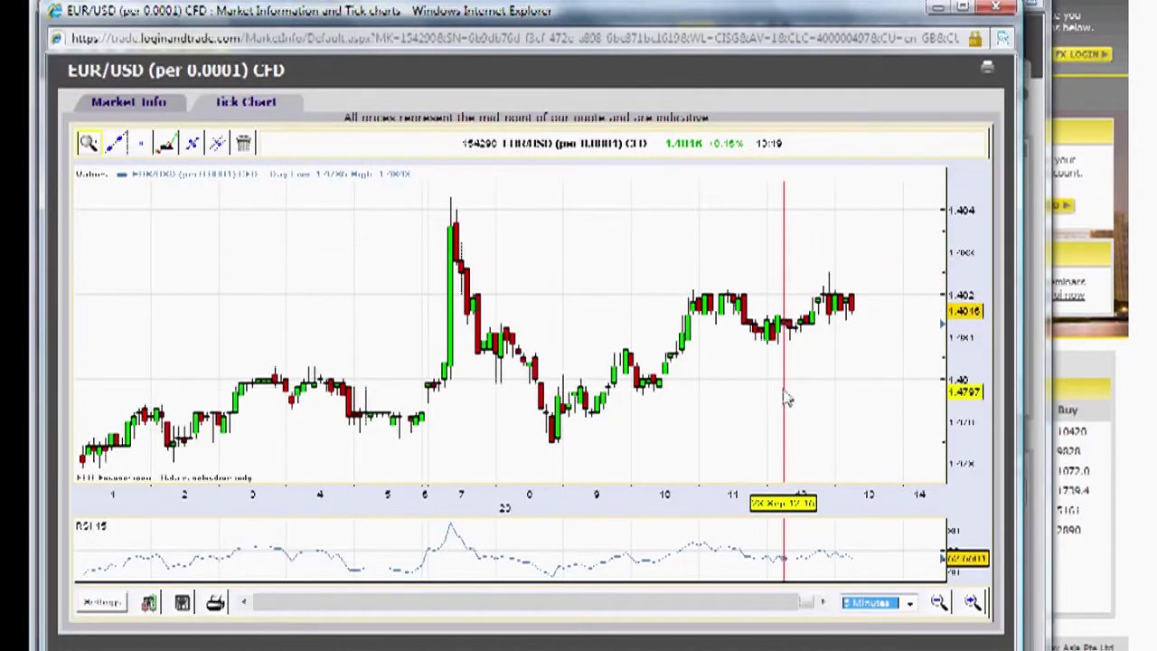
mouse_move(790, 355)
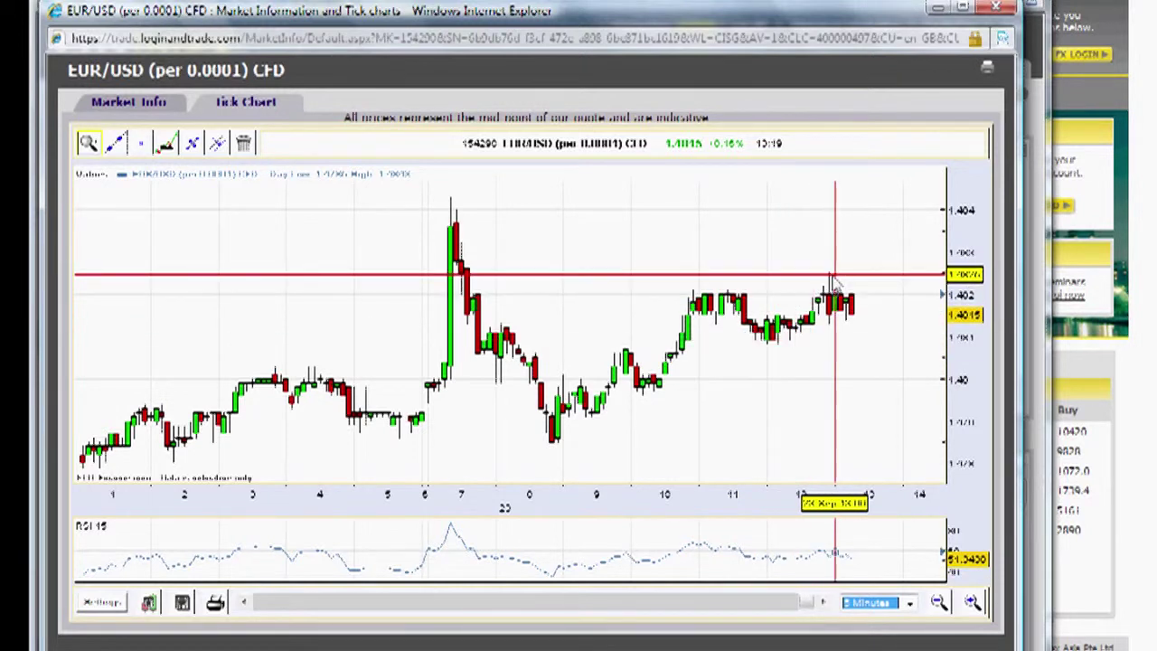
mouse_move(831, 285)
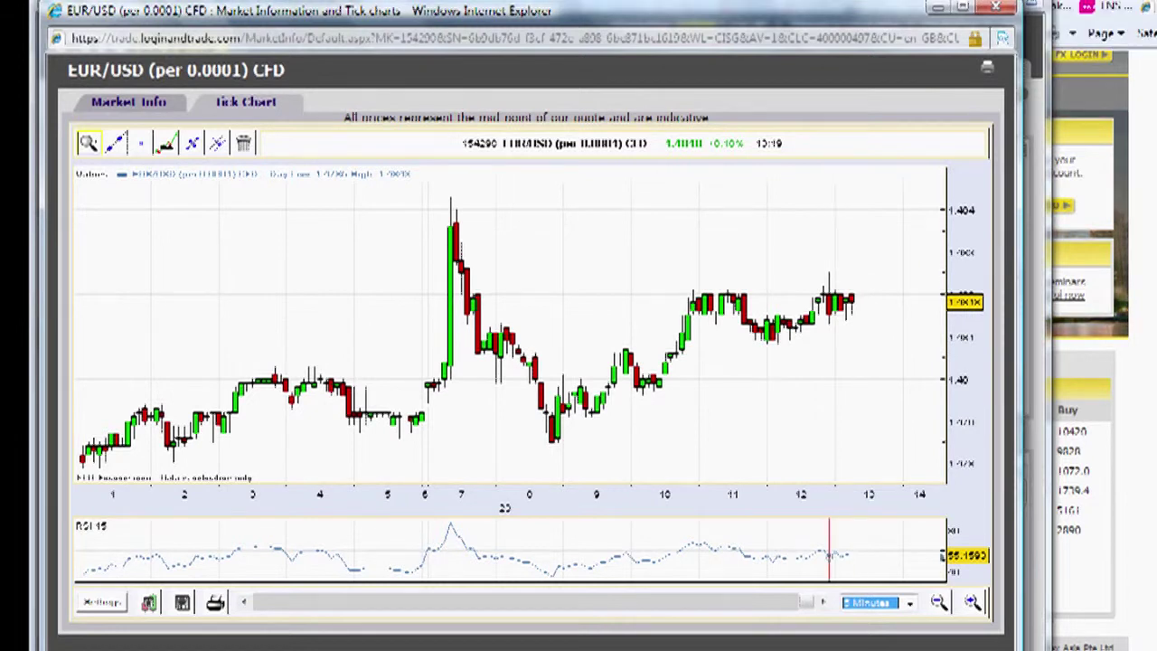
Step: Return to the trading platform and fill in a new EUR/USD order to buy 15 at 1.4830
key("alt+Tab")
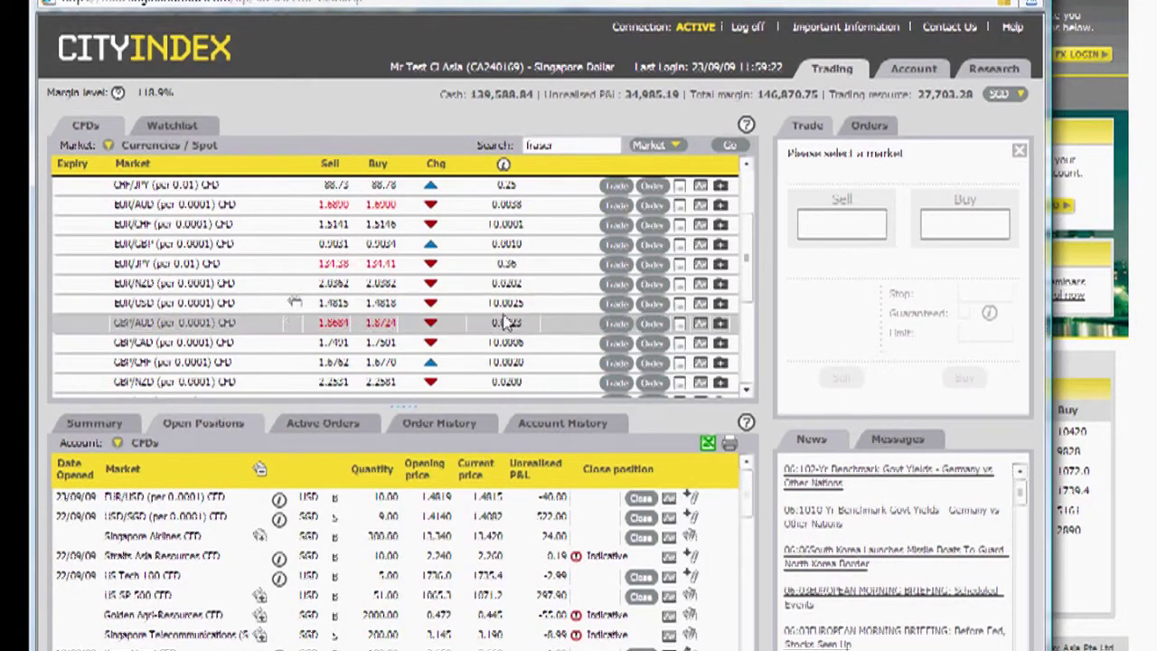
left_click(652, 306)
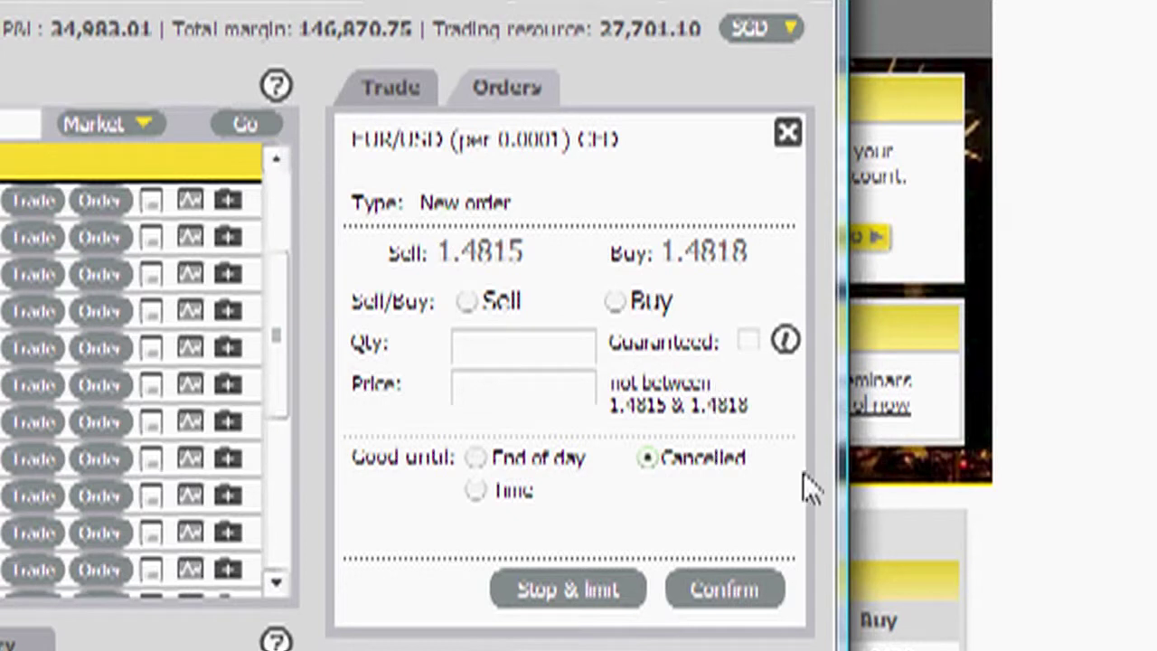
left_click(618, 302)
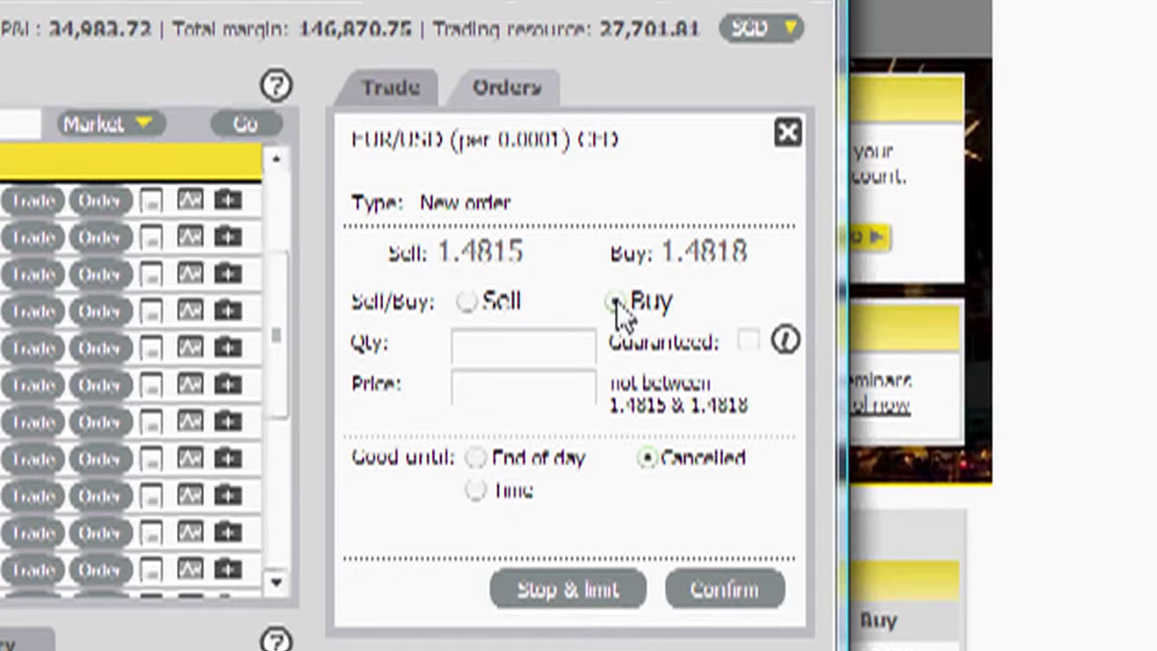
left_click(464, 339)
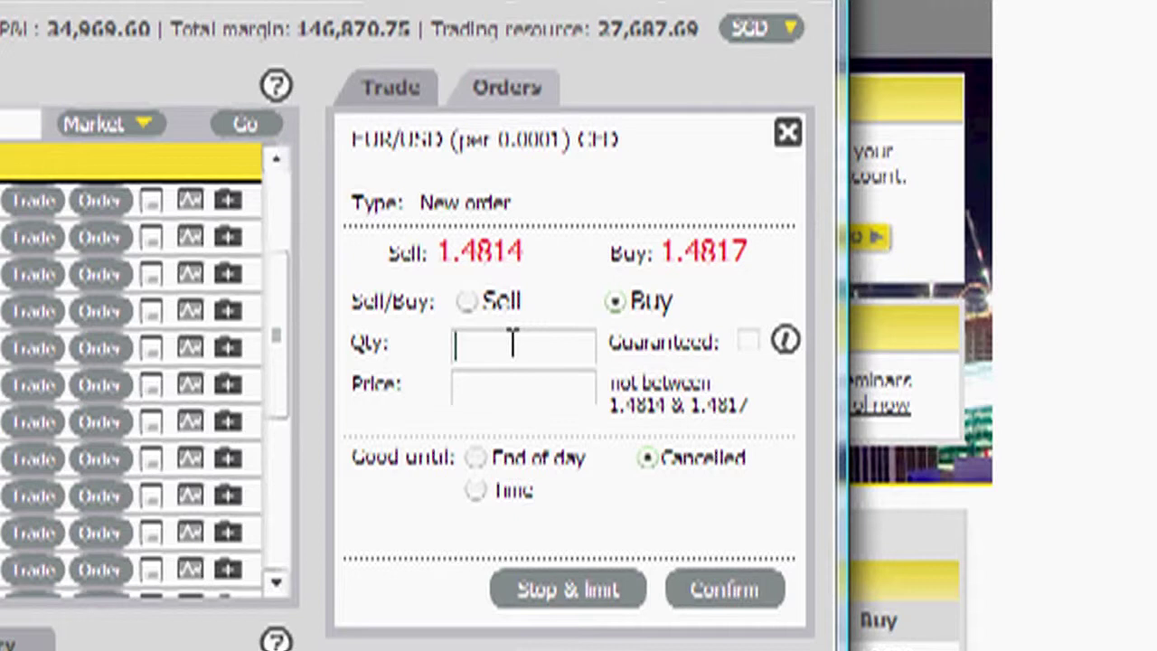
type("15")
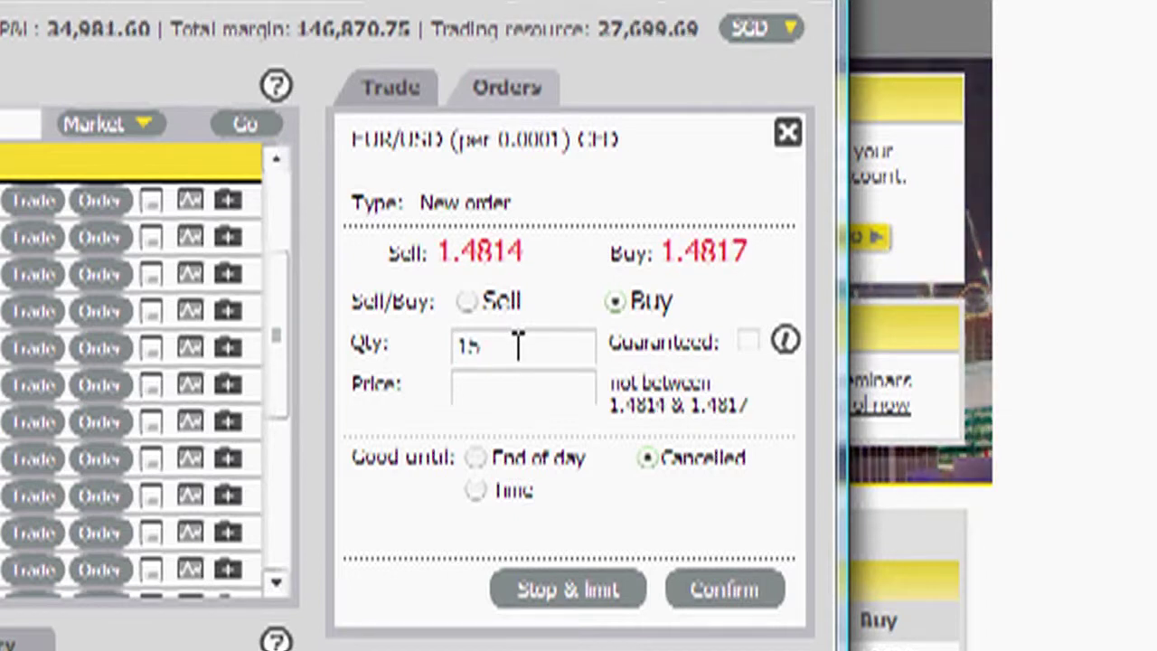
left_click(498, 382)
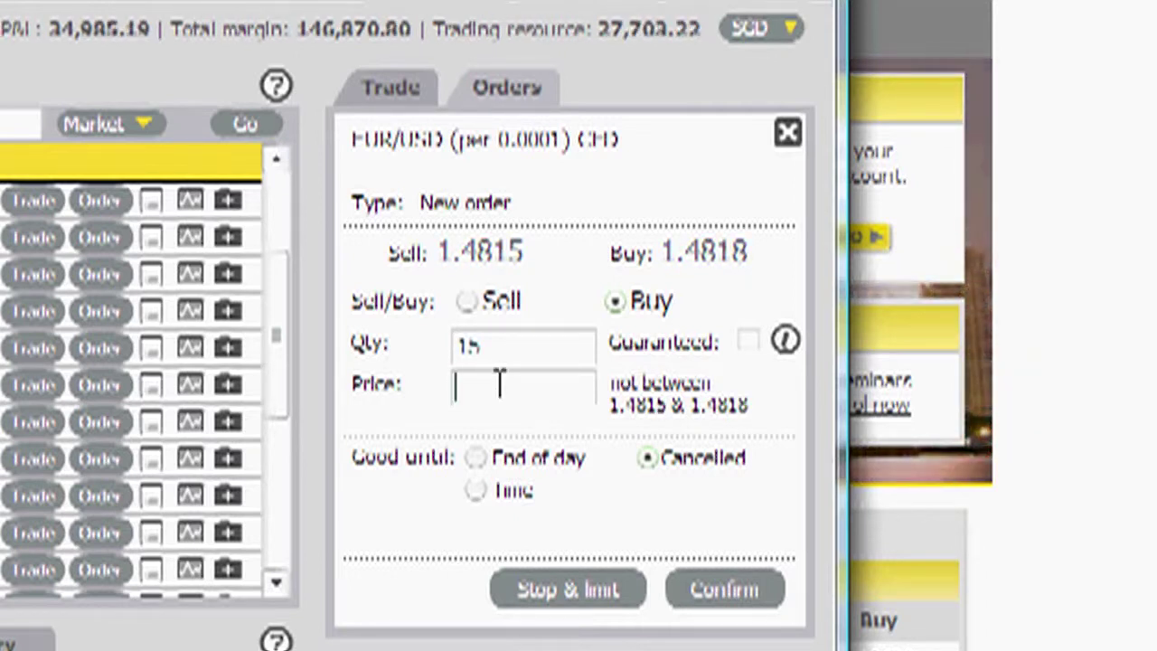
type("1.4830")
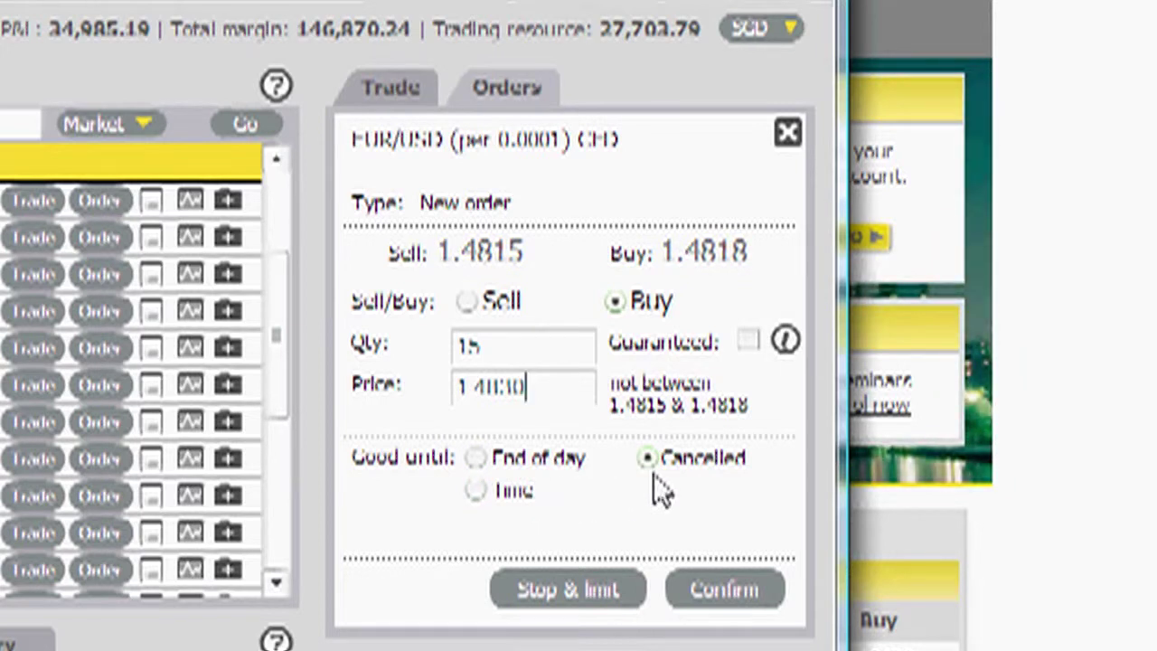
Step: Try the End of day and Time expiry options, and return the order to good until Cancelled
left_click(476, 458)
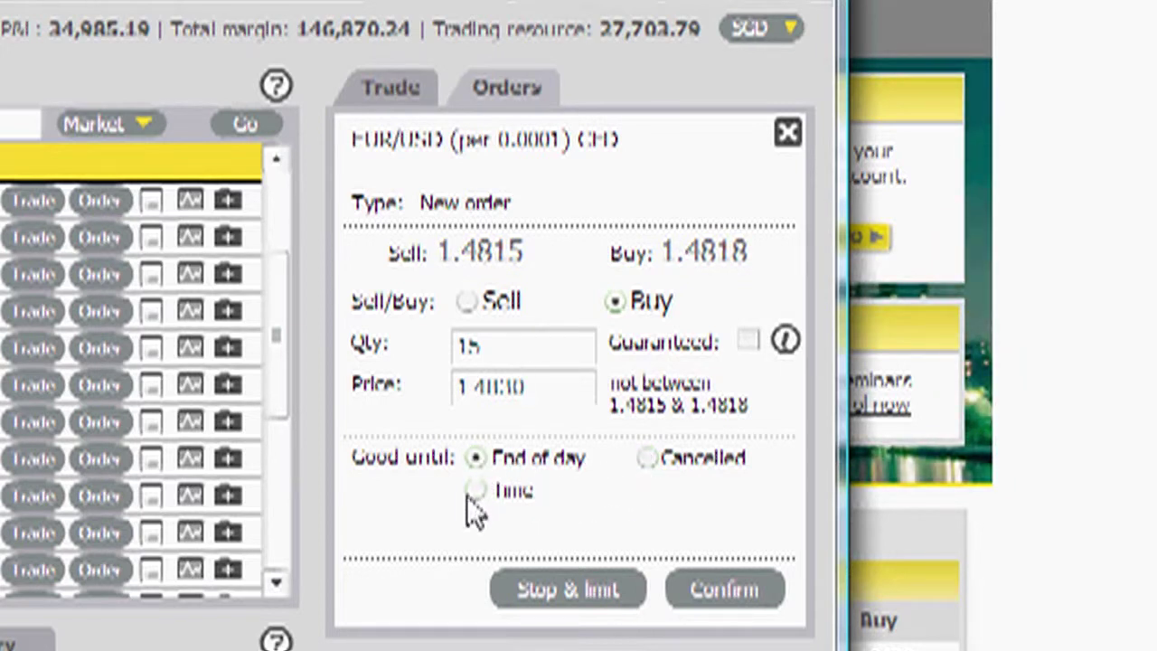
left_click(476, 490)
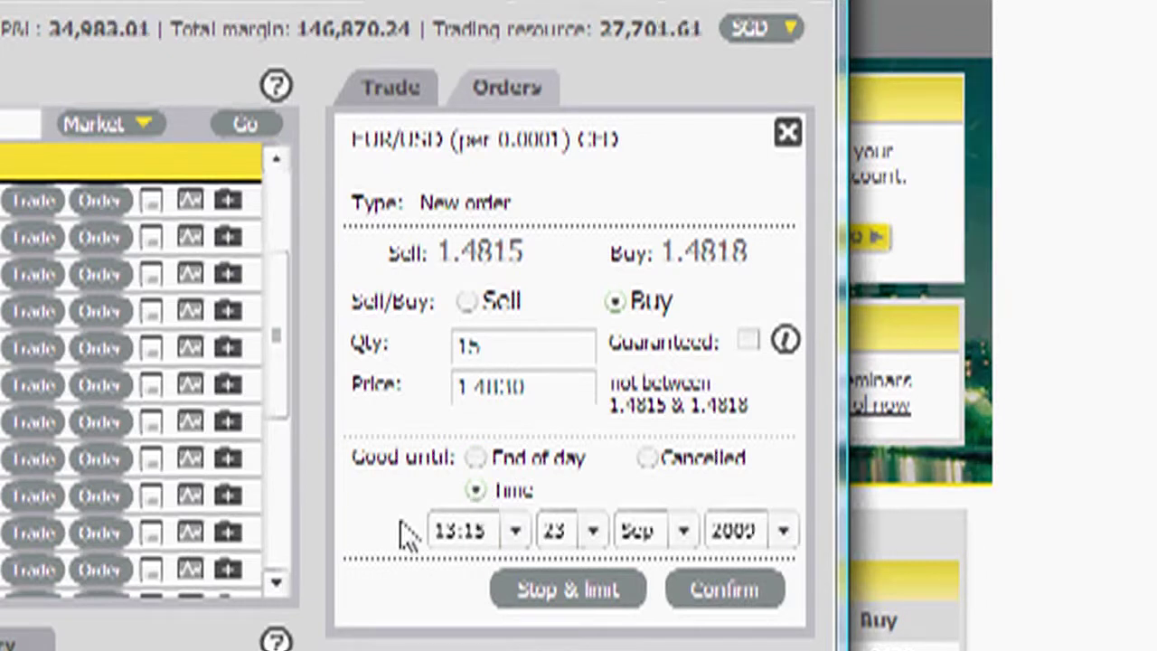
left_click(647, 459)
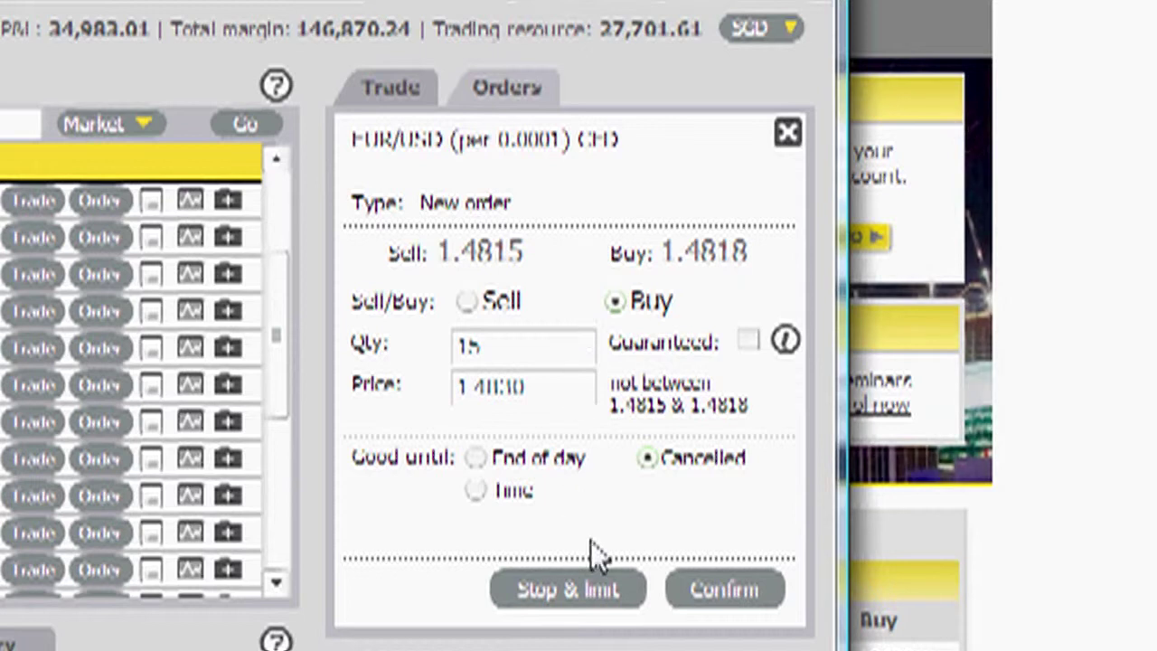
Step: Open the order's stop and limit settings and enter a stop-loss at 1.4805
left_click(620, 595)
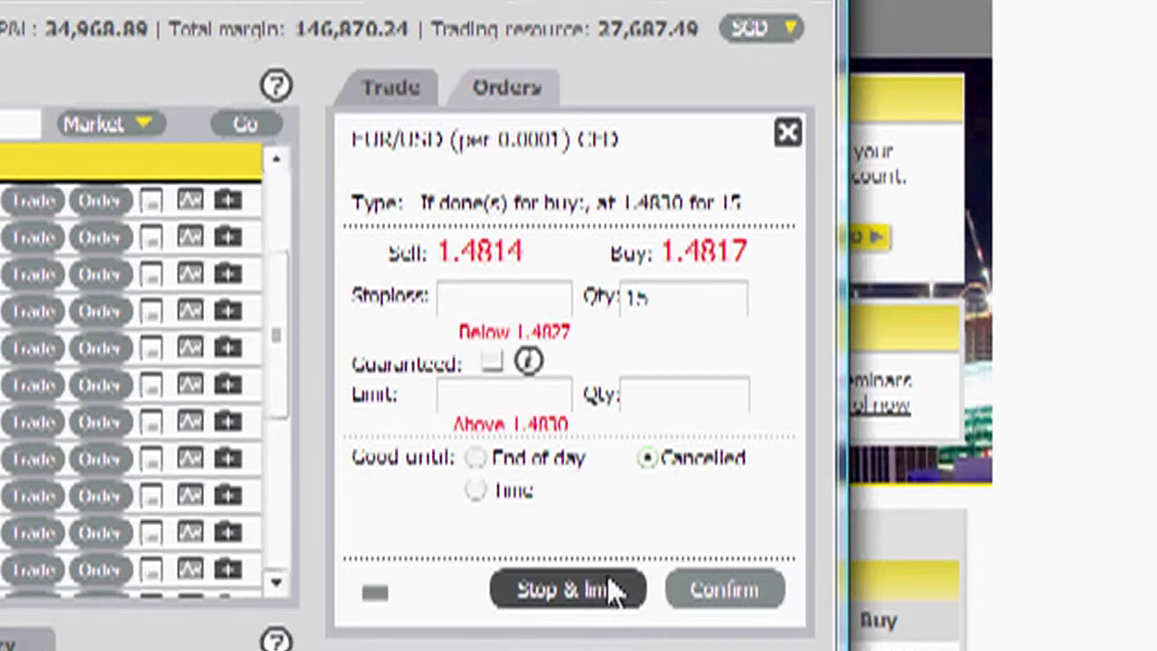
left_click(498, 301)
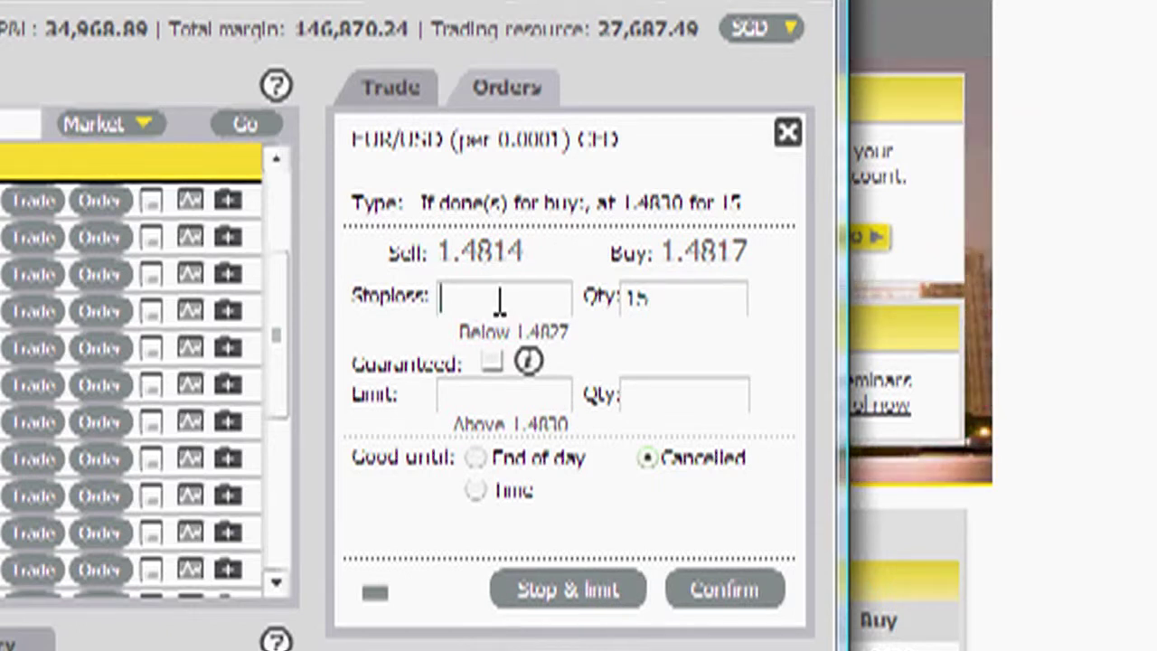
type("1.480")
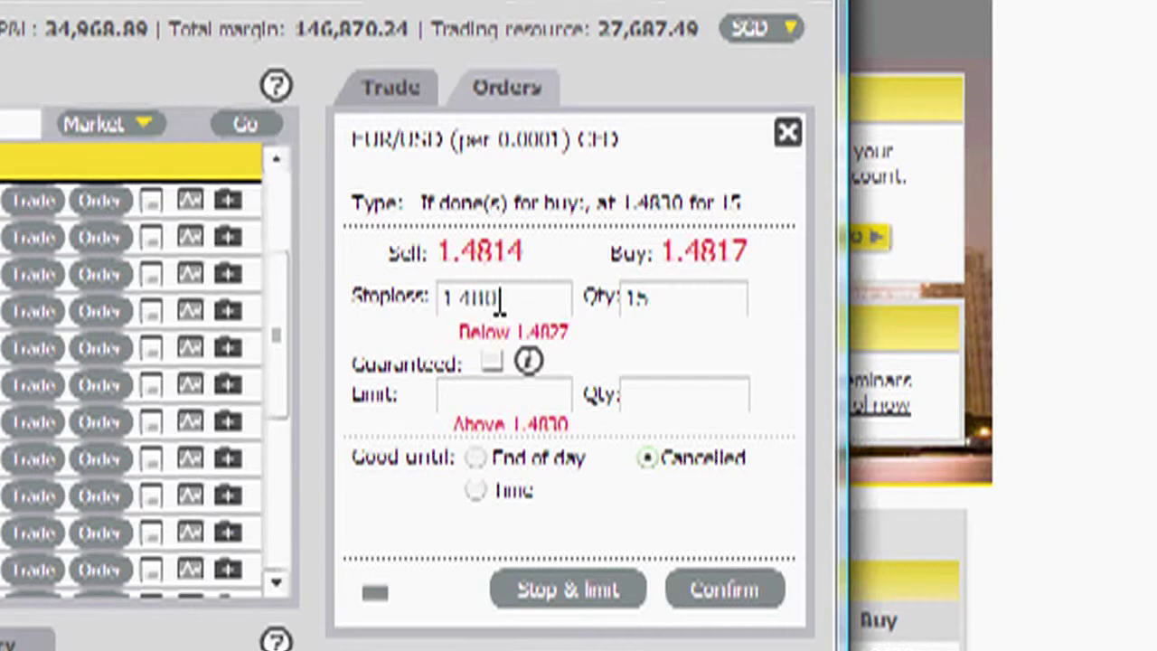
type("5")
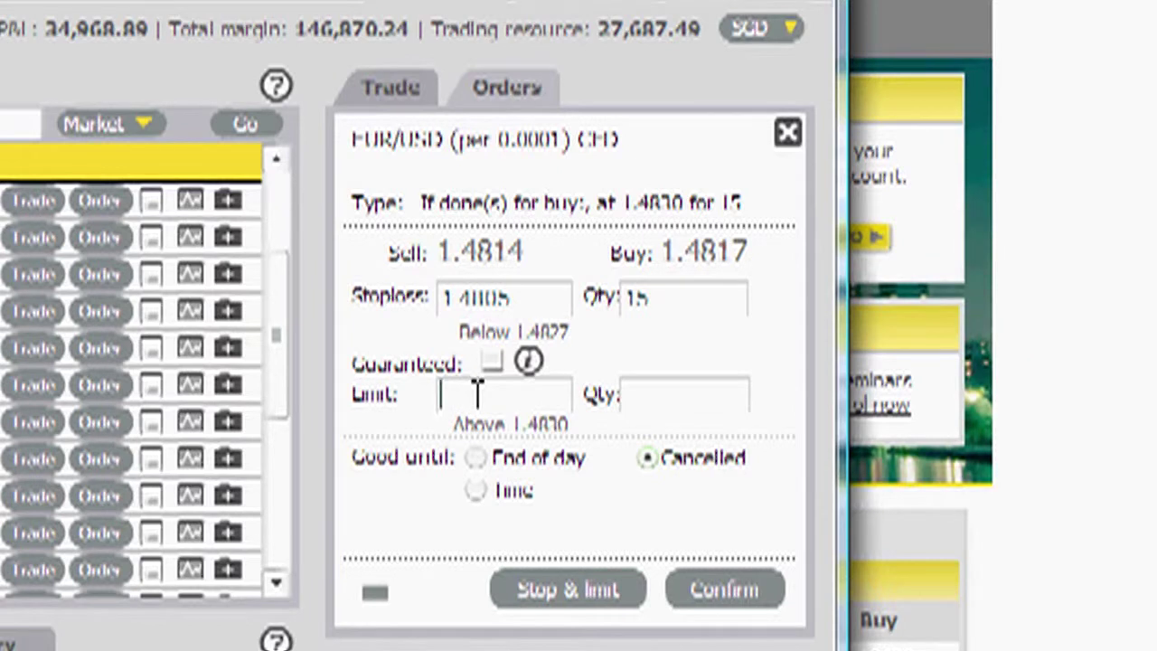
Step: Add a limit at 1.5000 for a quantity of 15, submit the order and close its confirmation
type("1")
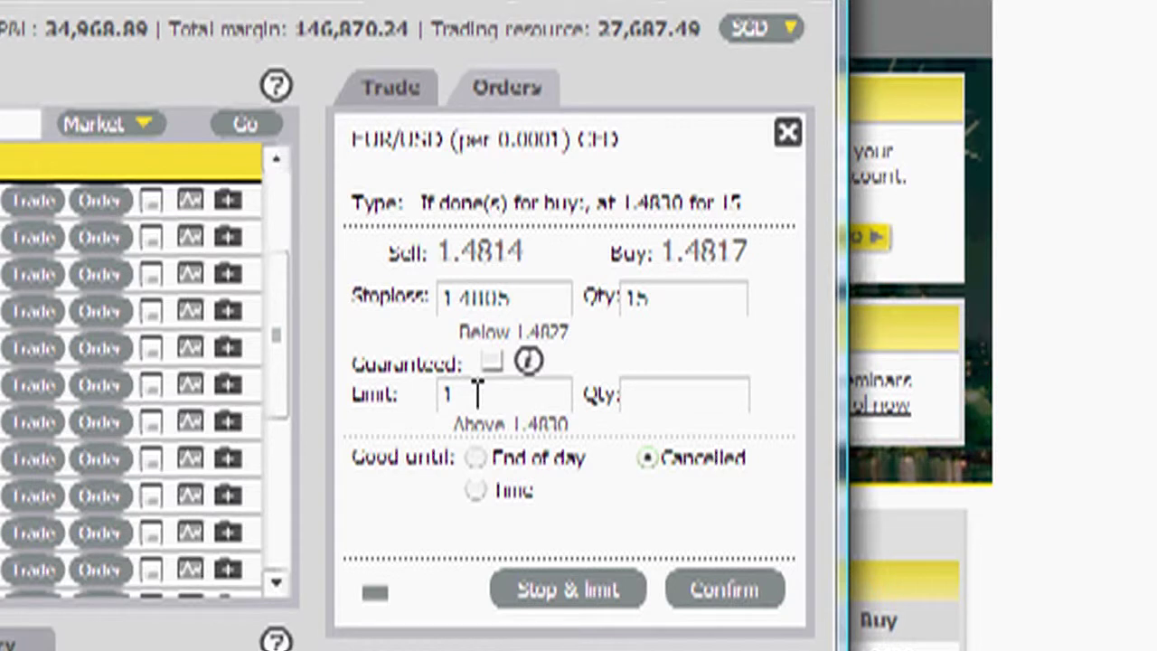
type(".500")
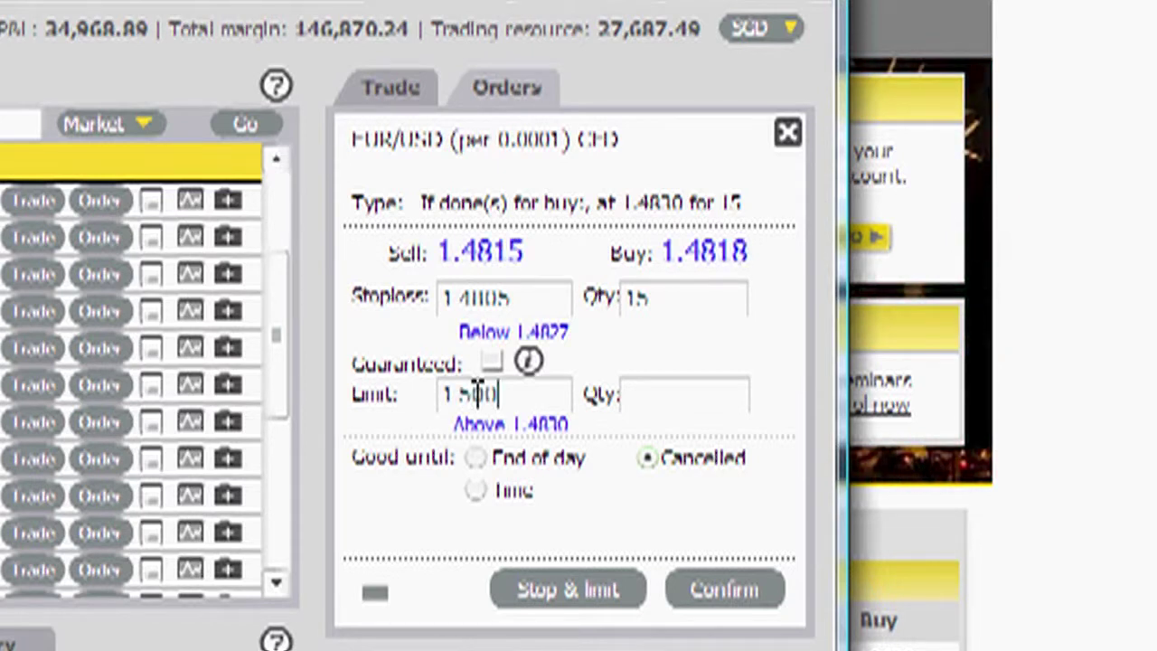
type("0")
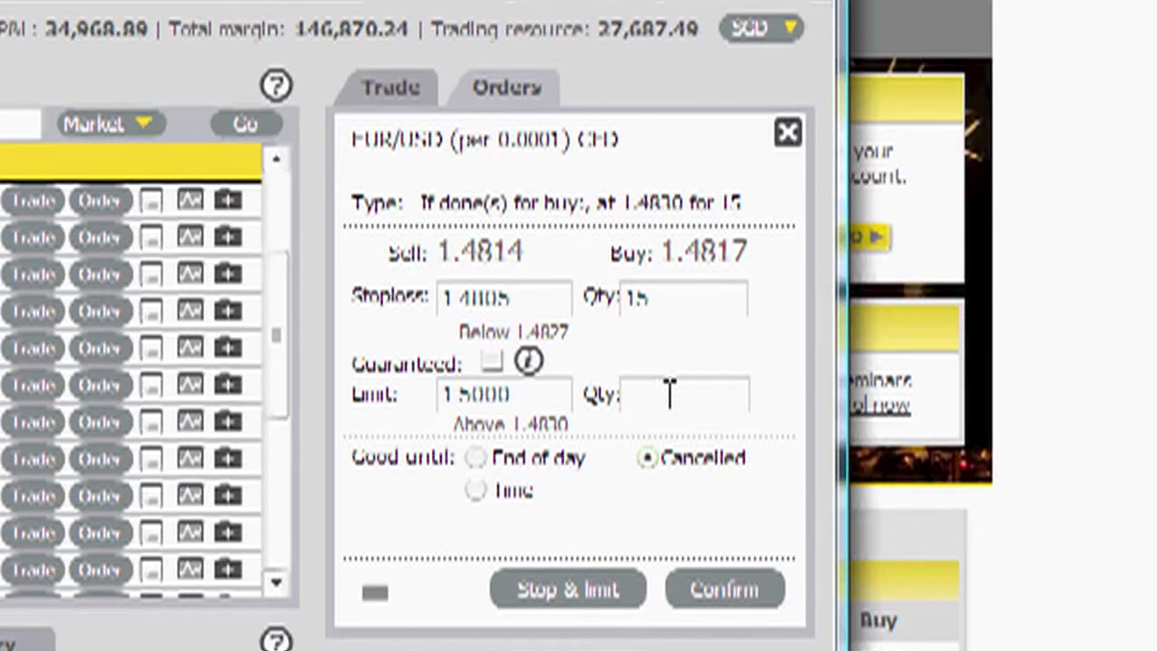
left_click(669, 393)
type("15")
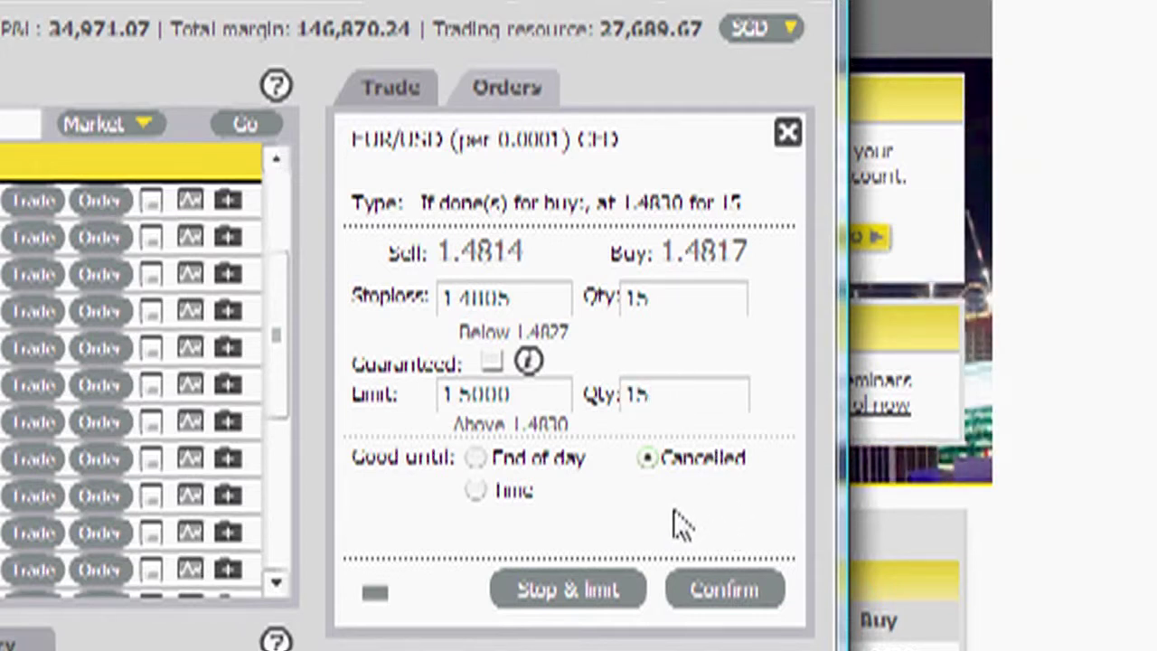
left_click(753, 586)
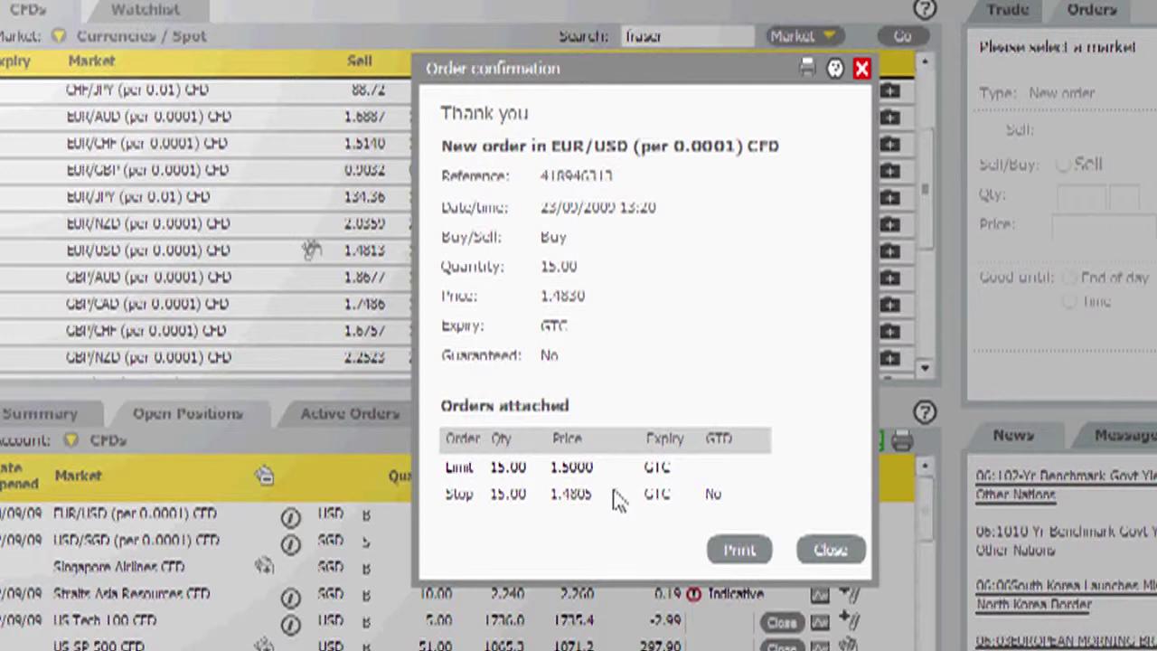
left_click(829, 550)
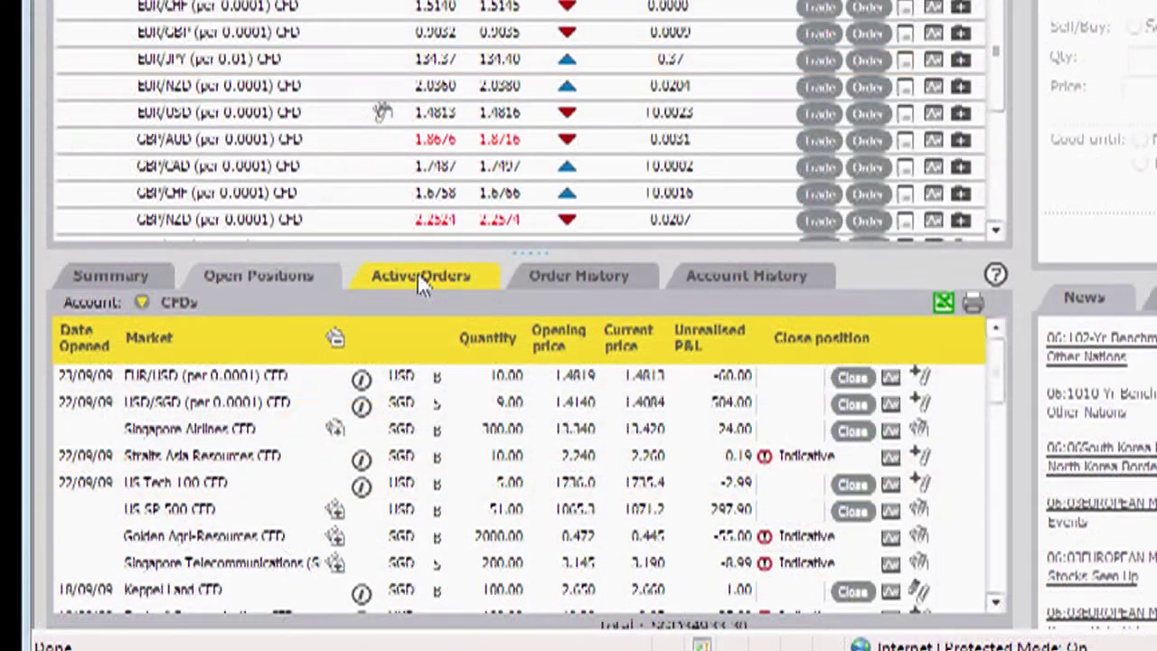
Step: From the active EUR/USD order, start a linked OCO order and fill it in to sell 15 at 1.4802
left_click(348, 413)
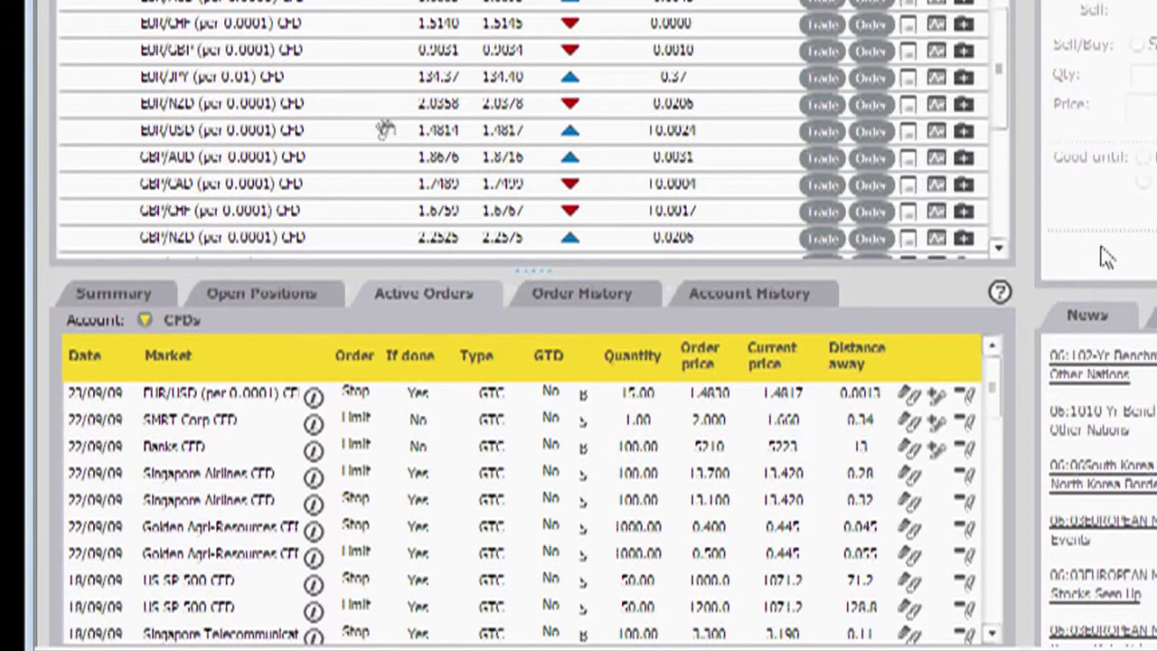
left_click(440, 394)
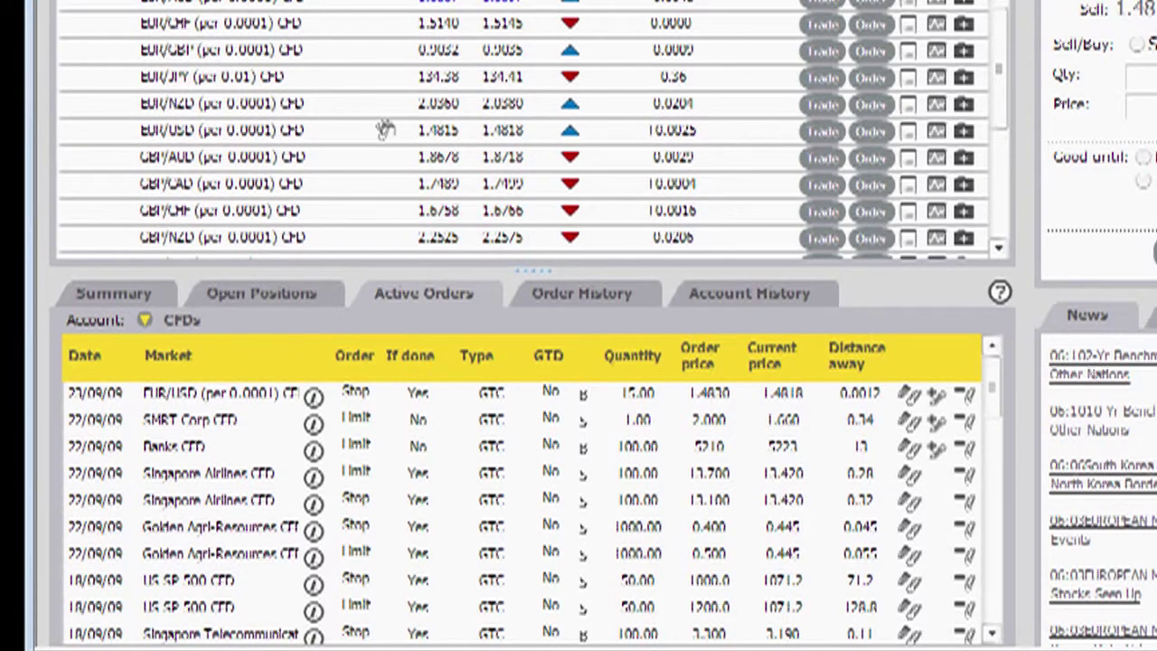
left_click(1137, 43)
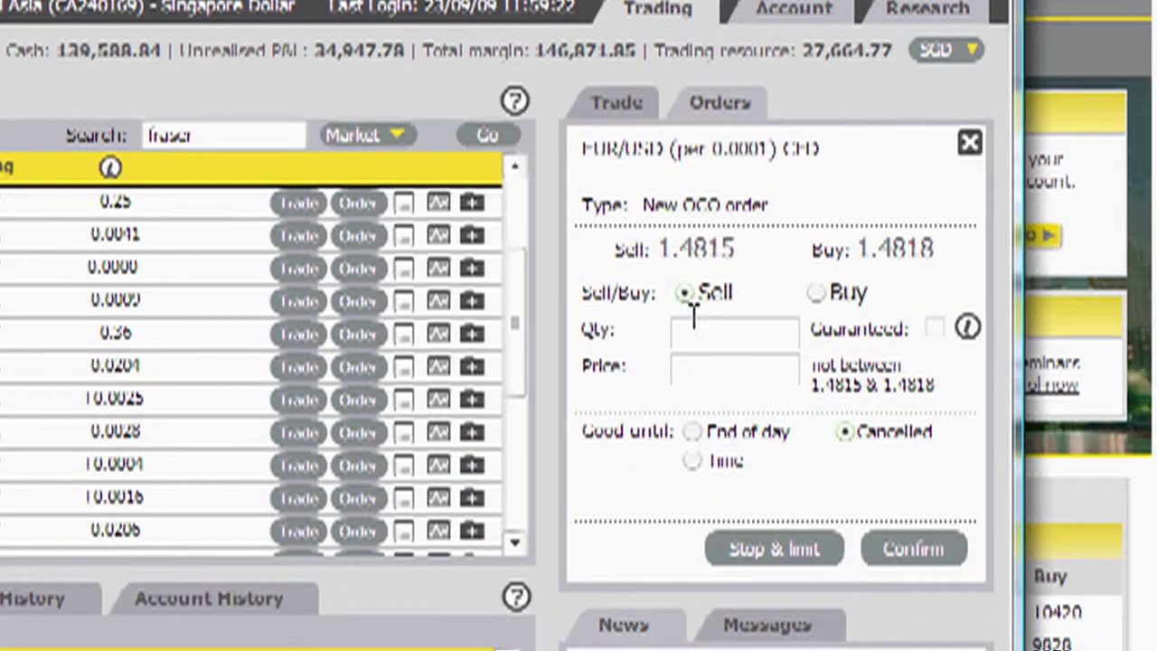
left_click(699, 332)
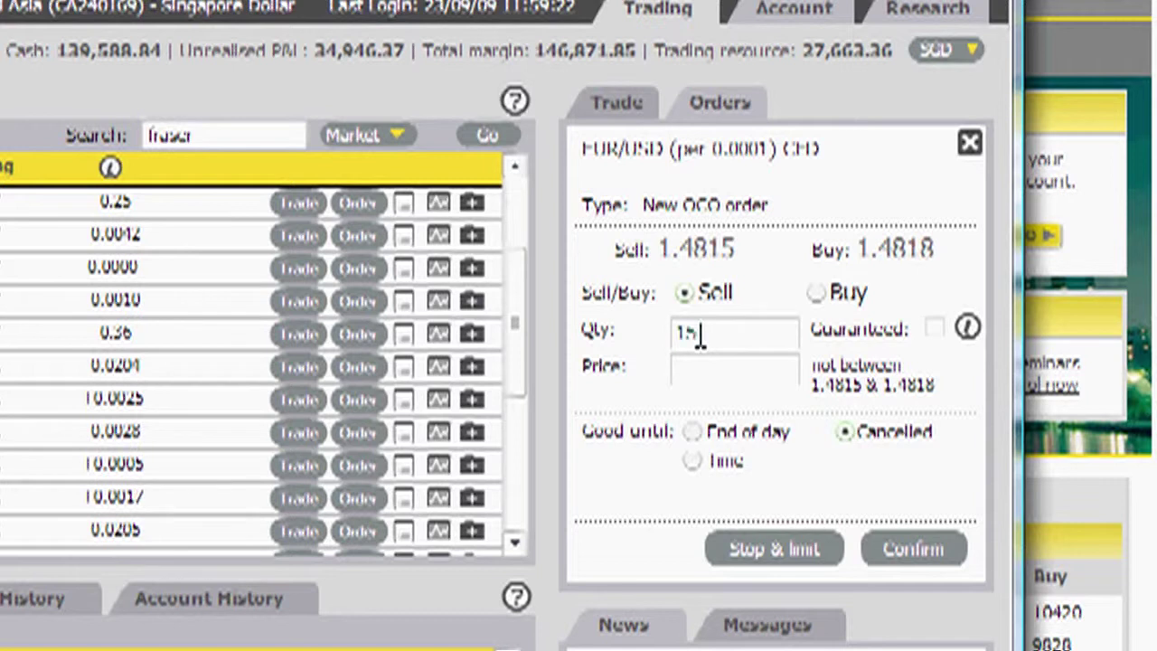
left_click(705, 361)
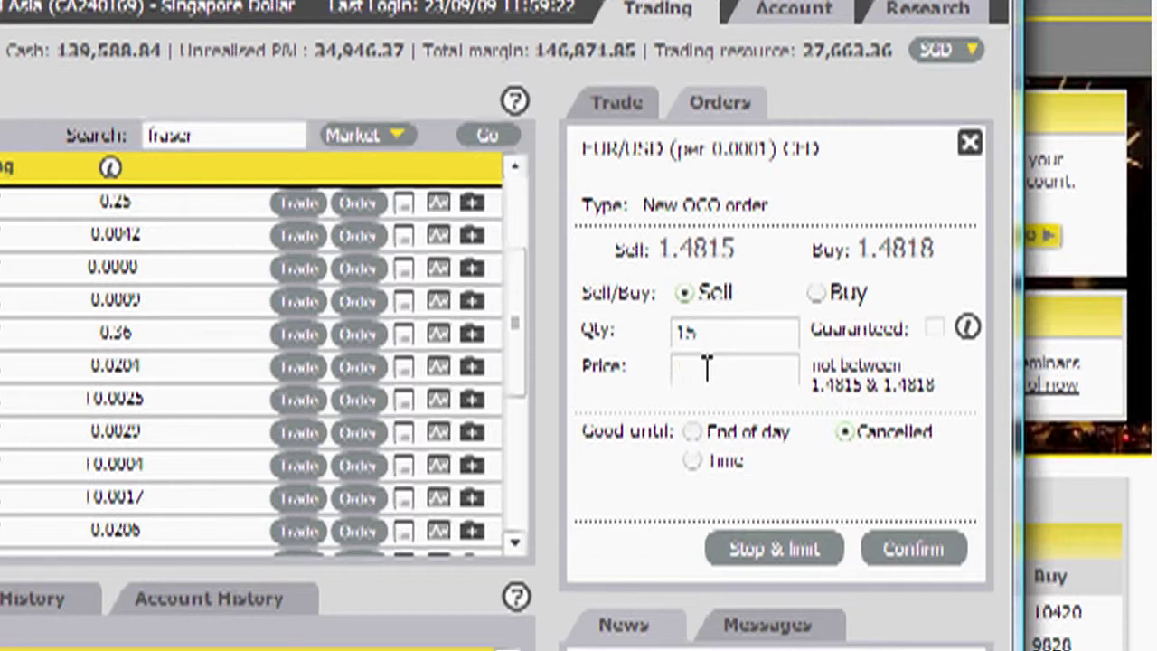
type("1")
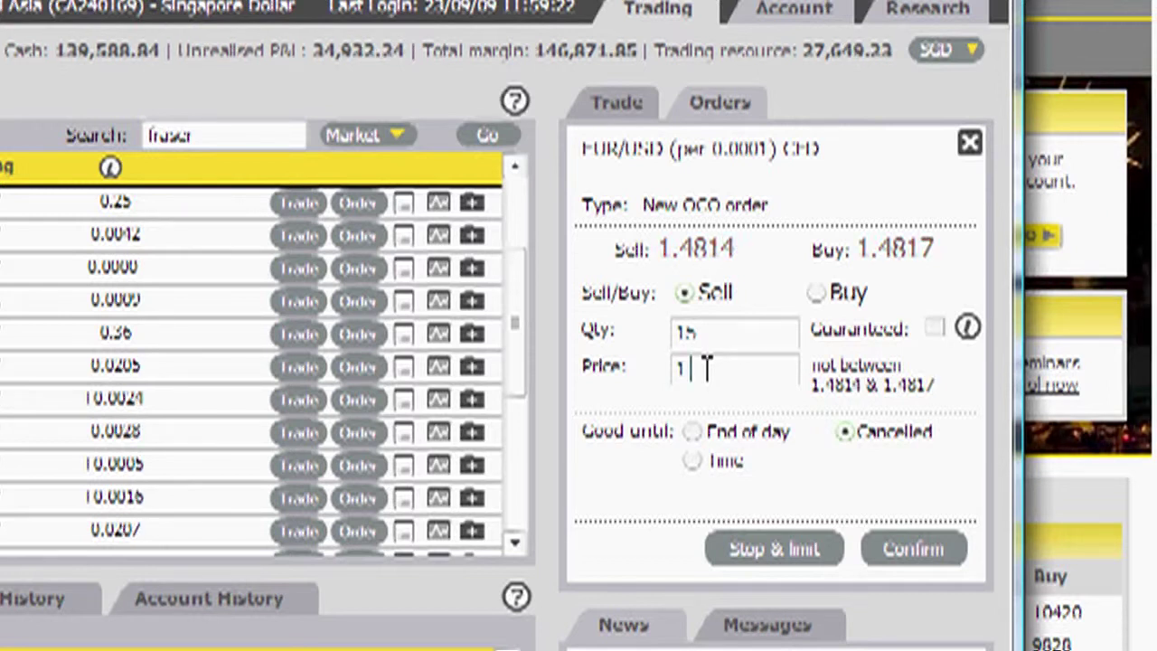
type(".4802")
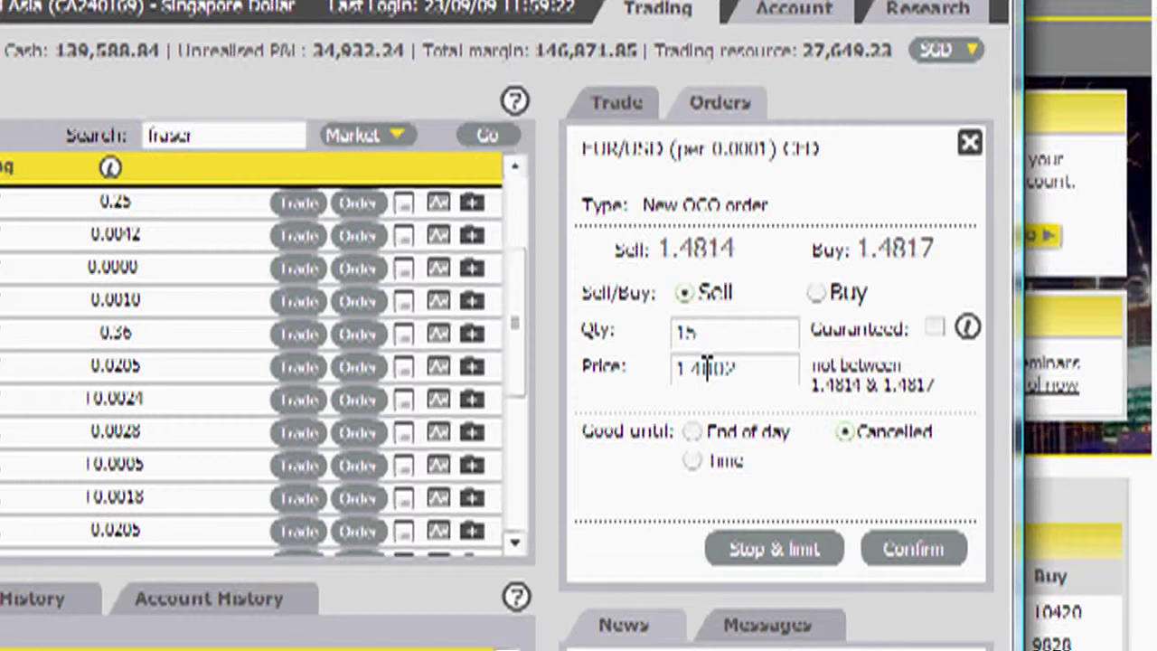
Step: Attach a stop-loss at 1.4830 and a limit at 1.4625 for a quantity of 15 to the OCO sell order, and submit it
left_click(816, 553)
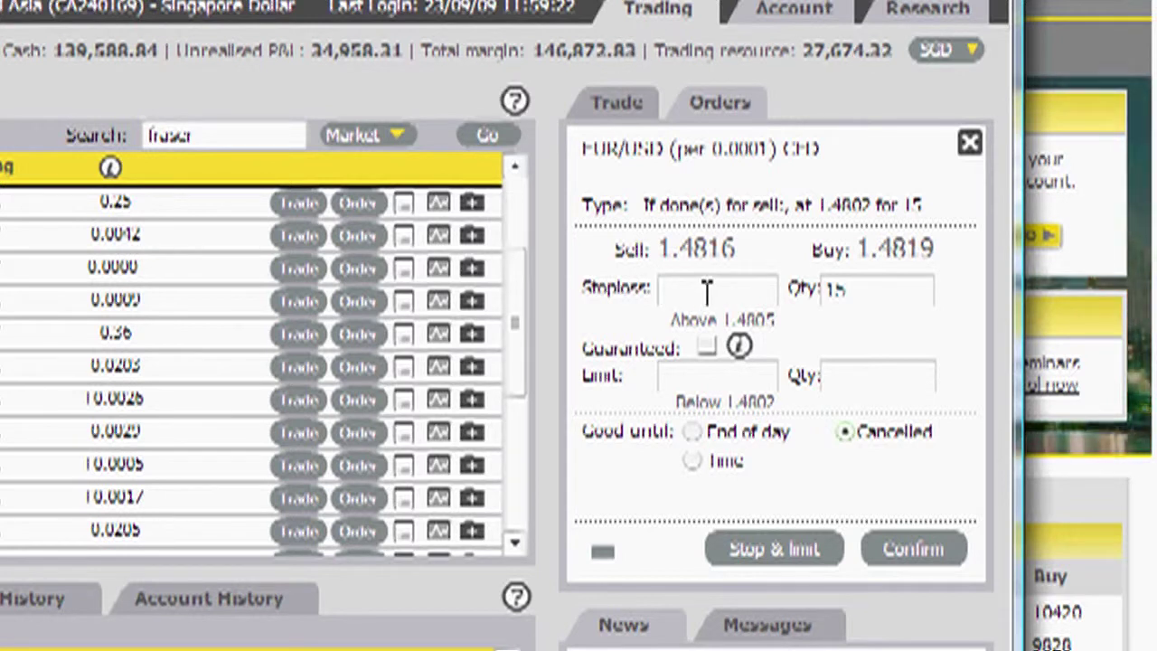
type("1.4810")
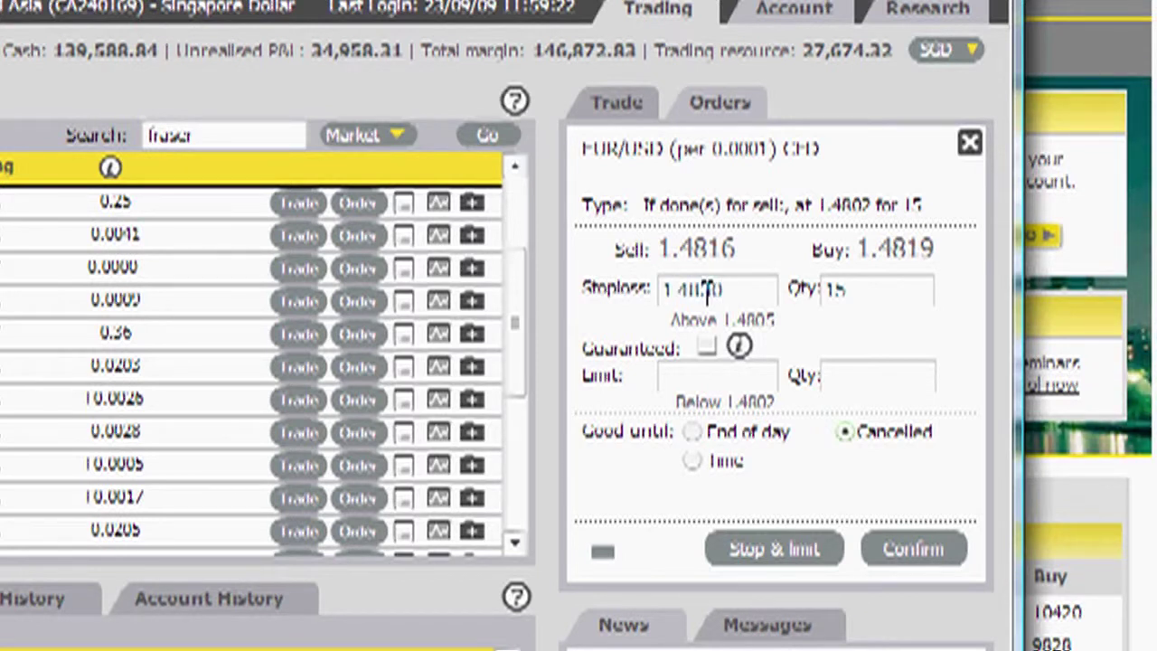
left_click(708, 373)
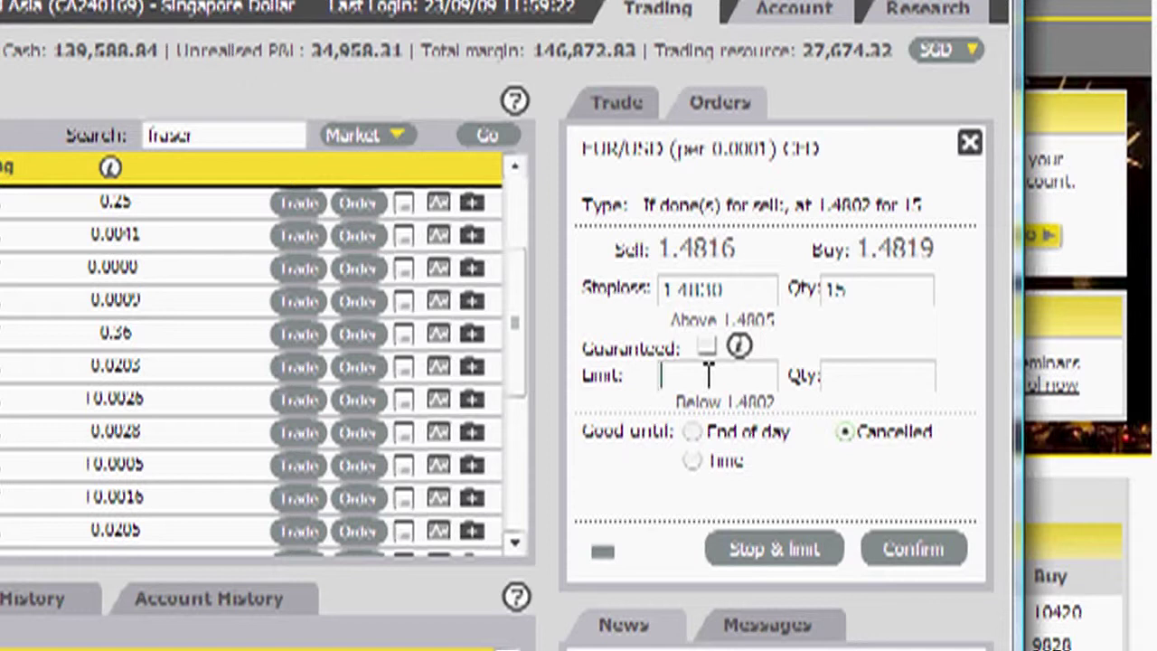
type("1")
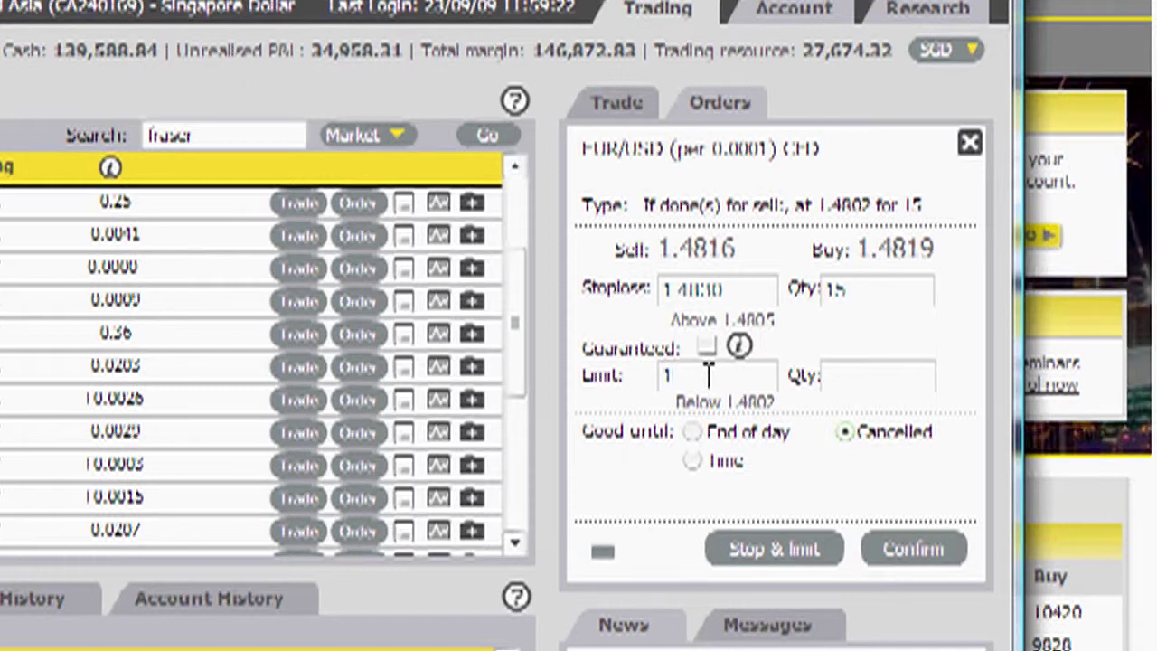
type(".4825")
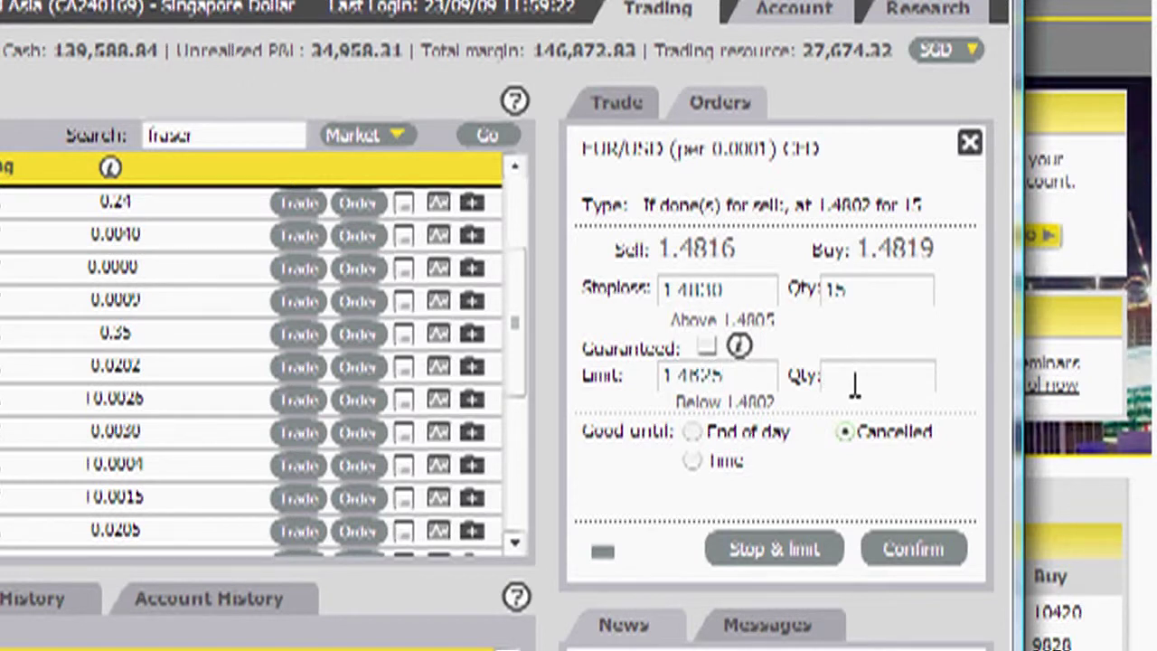
type("15")
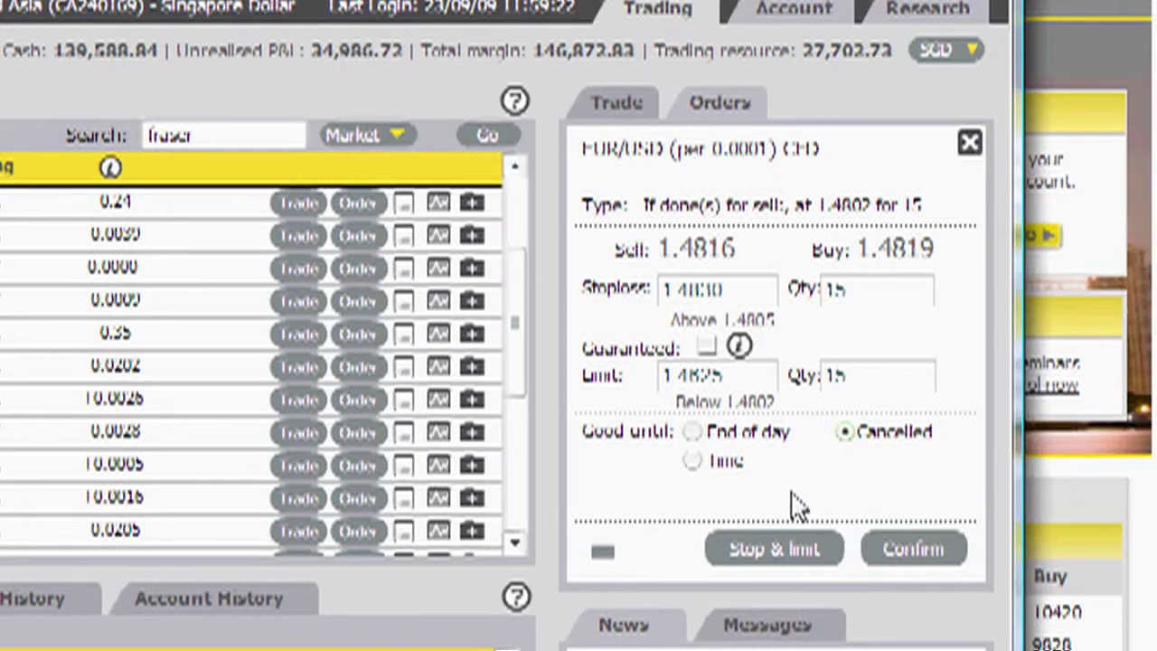
left_click(915, 551)
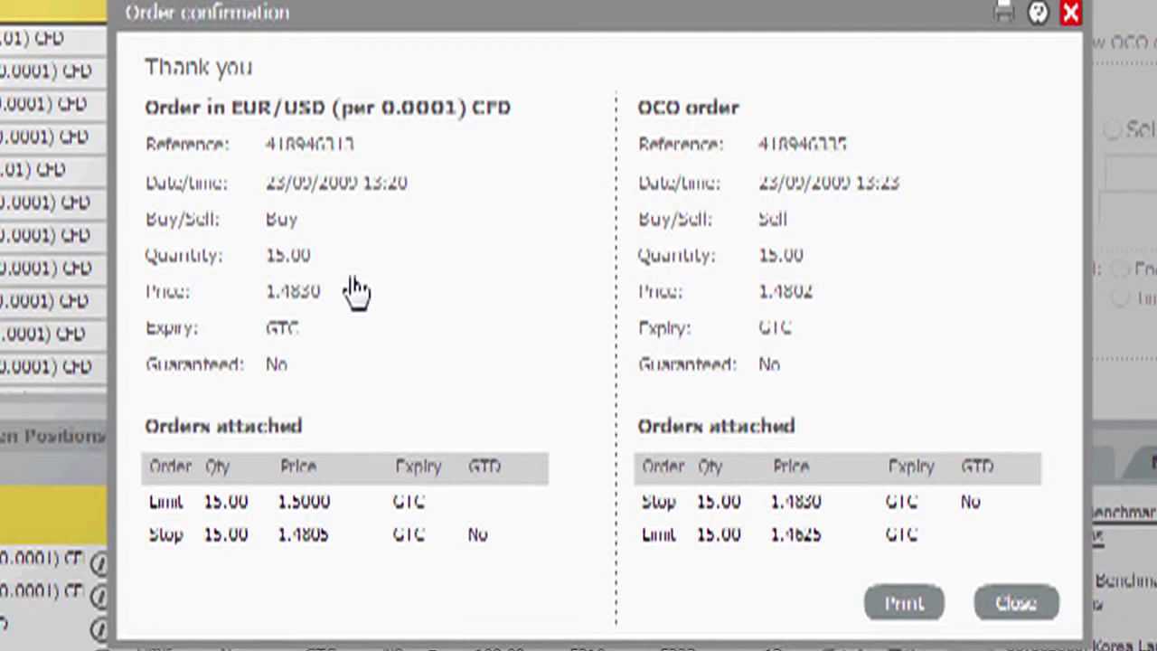
left_click(1014, 604)
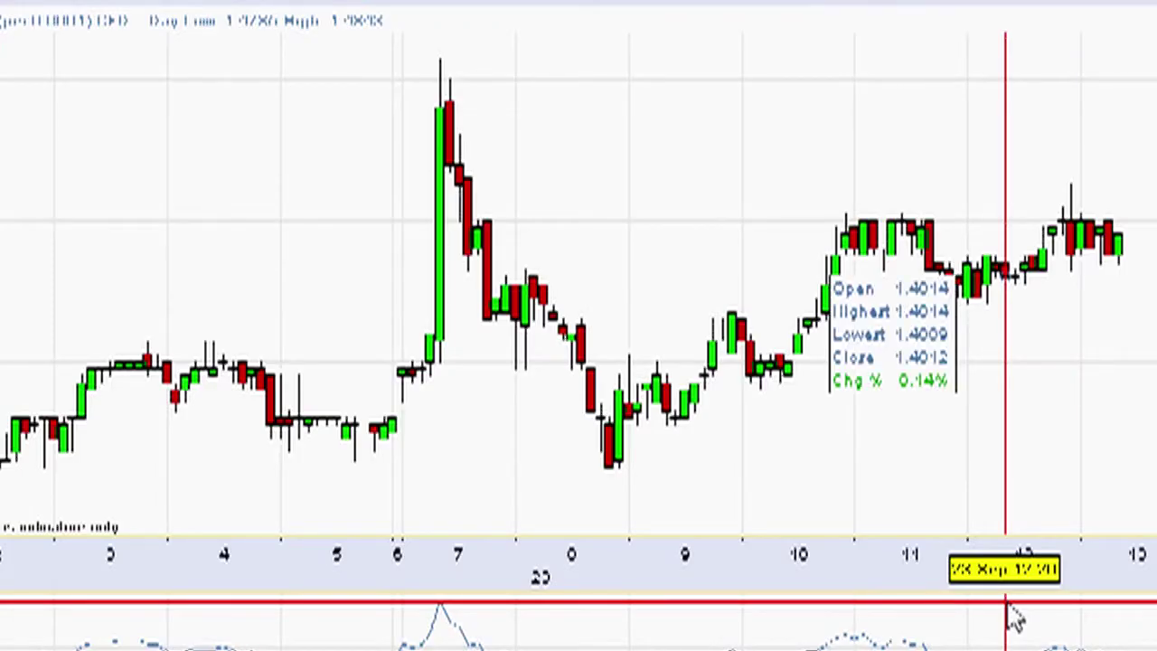